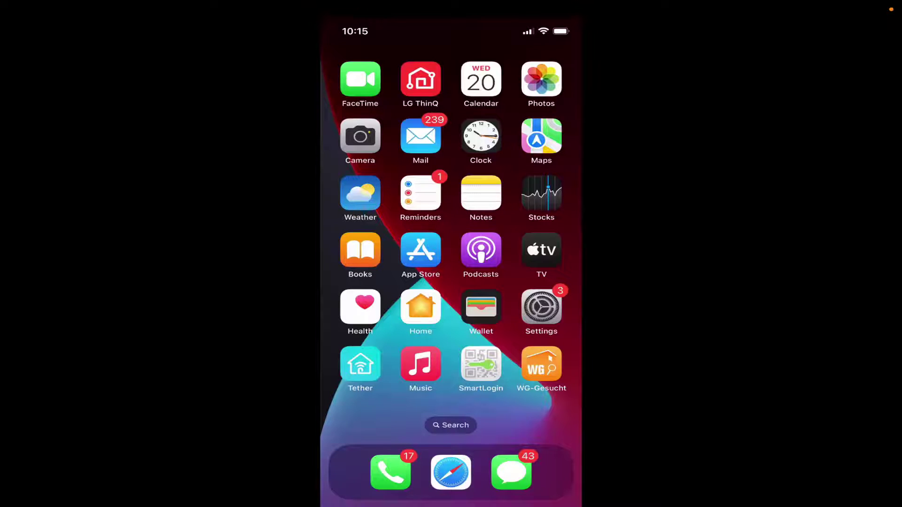
Step: Launch the Settings app from the home screen
{"action": "left_click", "coordinate": [541, 308]}
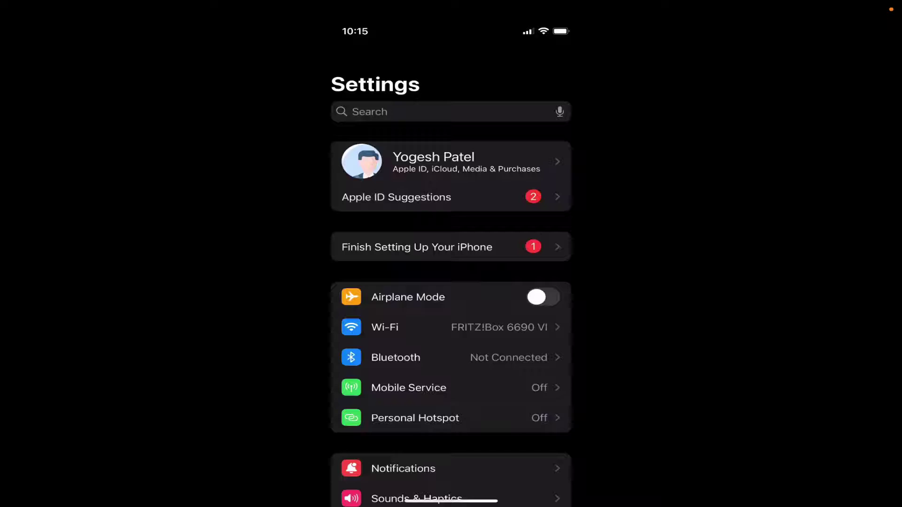
{"action": "scroll", "coordinate": [452, 282], "scroll_direction": "down", "scroll_amount": 5}
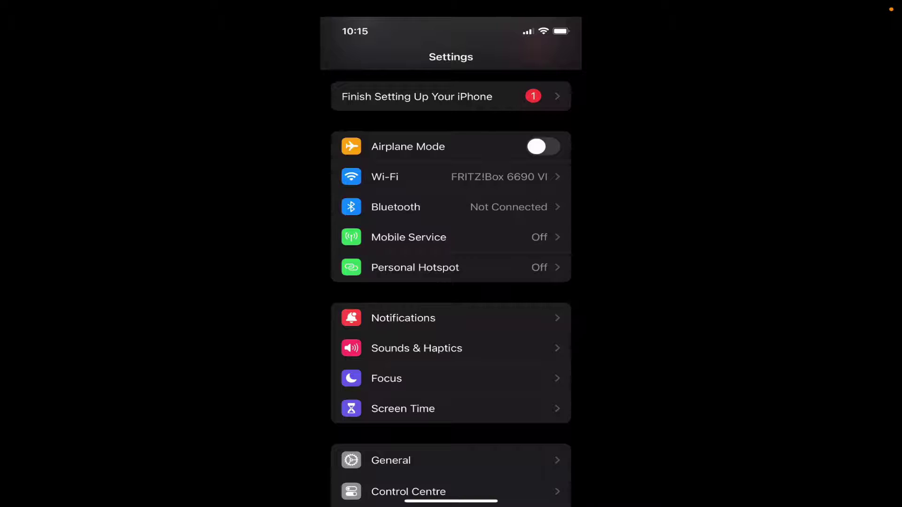
Step: Open the Notifications page of Settings
{"action": "left_click", "coordinate": [404, 318]}
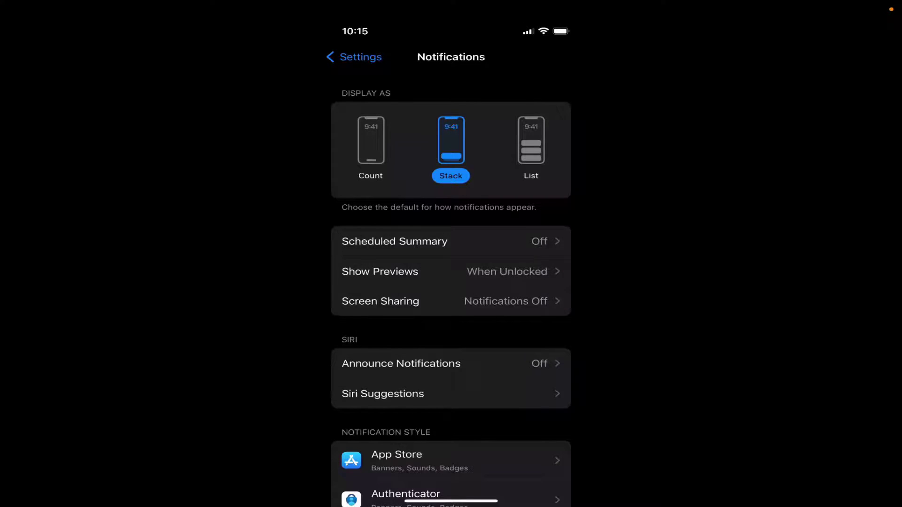
{"action": "scroll", "coordinate": [451, 282], "scroll_direction": "down", "scroll_amount": 5}
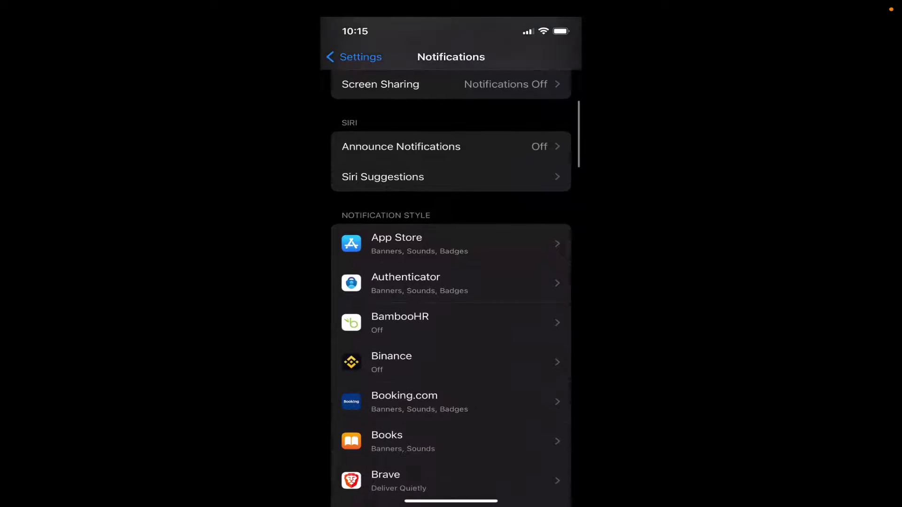
{"action": "scroll", "coordinate": [451, 282], "scroll_direction": "down", "scroll_amount": 3}
{"action": "scroll", "coordinate": [451, 282], "scroll_direction": "down", "scroll_amount": 2}
{"action": "scroll", "coordinate": [451, 282], "scroll_direction": "down", "scroll_amount": 3}
{"action": "scroll", "coordinate": [451, 283], "scroll_direction": "down", "scroll_amount": 2}
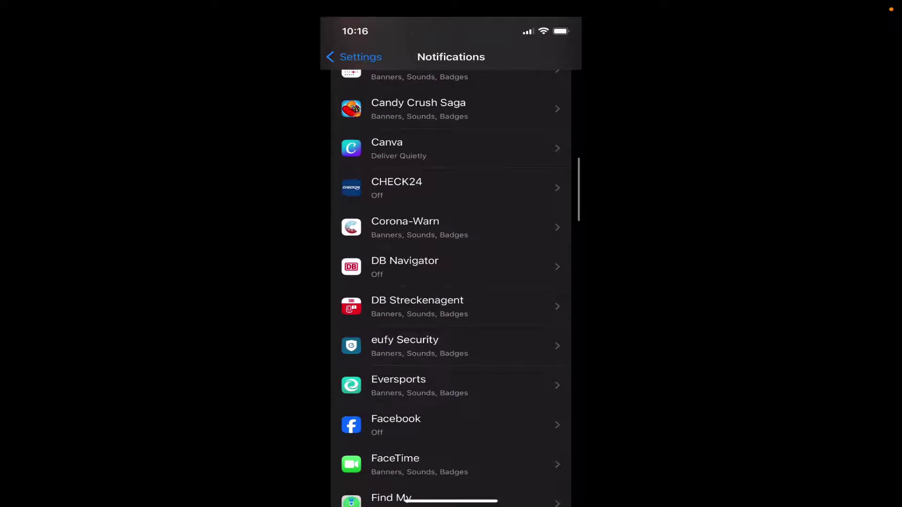
{"action": "scroll", "coordinate": [452, 282], "scroll_direction": "down", "scroll_amount": 2}
{"action": "scroll", "coordinate": [451, 282], "scroll_direction": "down", "scroll_amount": 2}
{"action": "scroll", "coordinate": [451, 282], "scroll_direction": "down", "scroll_amount": 3}
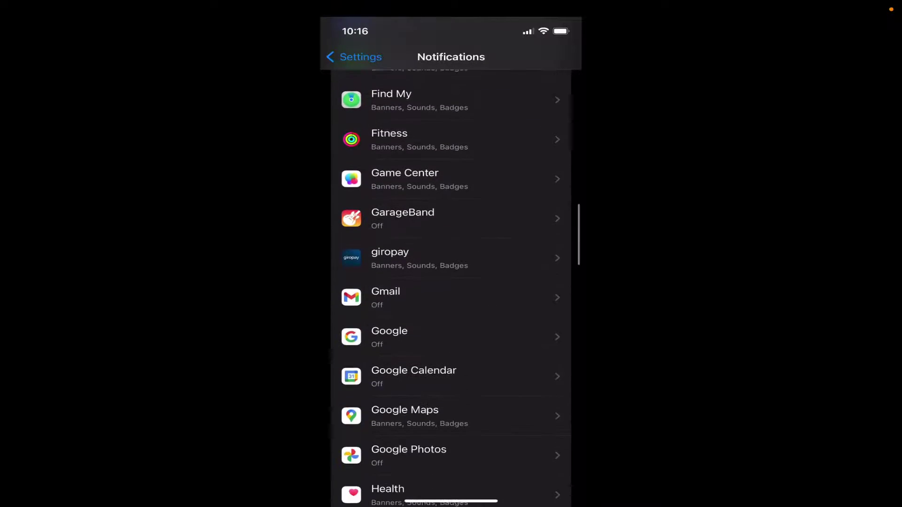
{"action": "scroll", "coordinate": [451, 282], "scroll_direction": "down", "scroll_amount": 2}
{"action": "scroll", "coordinate": [452, 282], "scroll_direction": "down", "scroll_amount": 2}
{"action": "scroll", "coordinate": [451, 282], "scroll_direction": "down", "scroll_amount": 3}
{"action": "scroll", "coordinate": [451, 282], "scroll_direction": "down", "scroll_amount": 2}
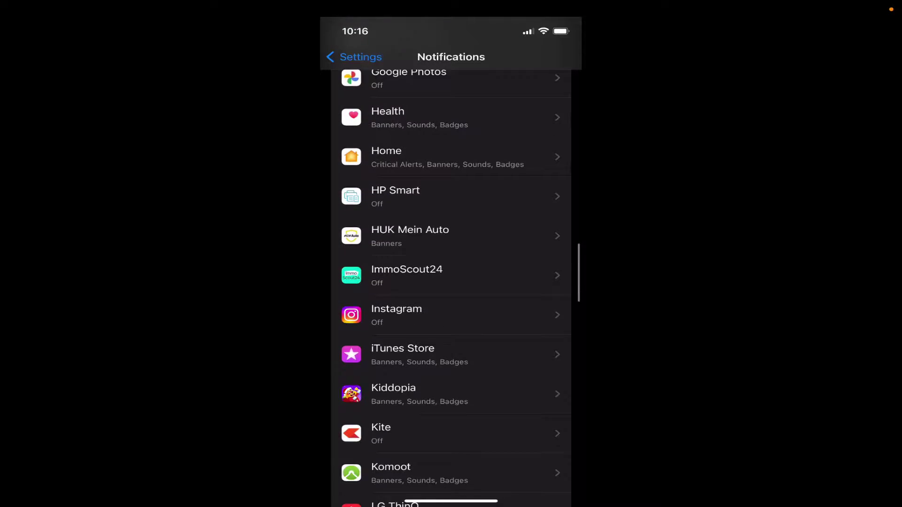
{"action": "scroll", "coordinate": [452, 282], "scroll_direction": "down", "scroll_amount": 3}
{"action": "scroll", "coordinate": [451, 282], "scroll_direction": "down", "scroll_amount": 3}
{"action": "scroll", "coordinate": [452, 282], "scroll_direction": "down", "scroll_amount": 1}
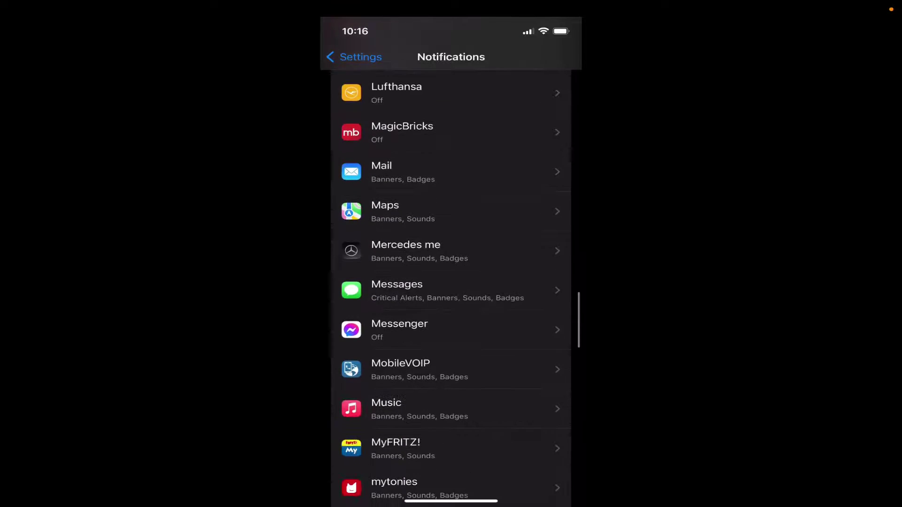
Step: Open Messages notifications and toggle Allow Notifications off, then back on
{"action": "left_click", "coordinate": [397, 291]}
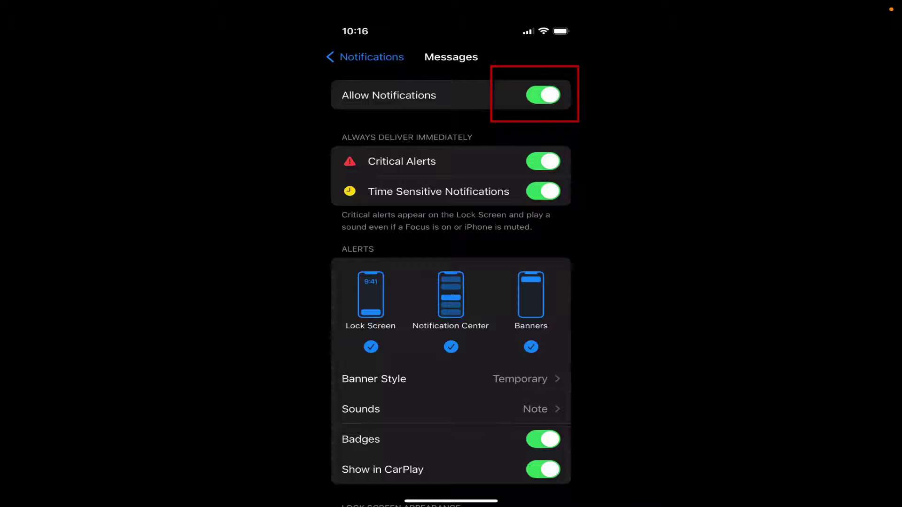
{"action": "left_click", "coordinate": [543, 96]}
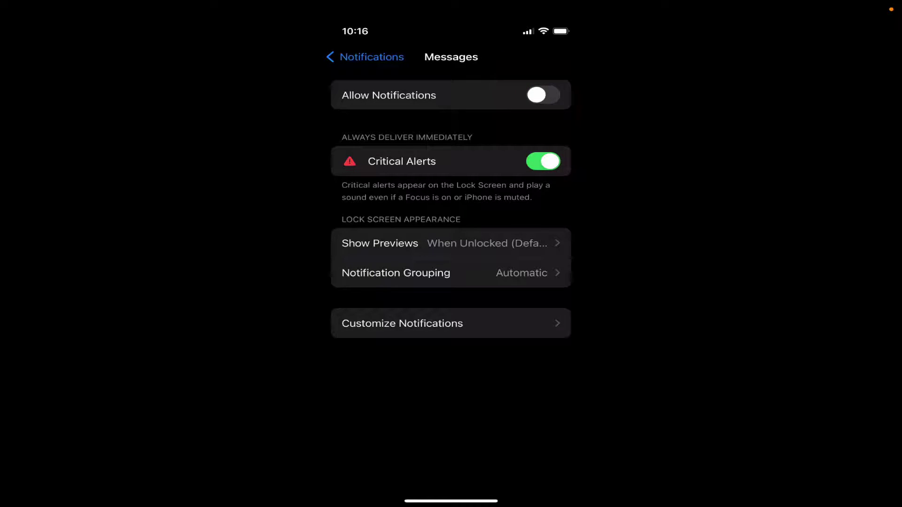
{"action": "left_click", "coordinate": [543, 96]}
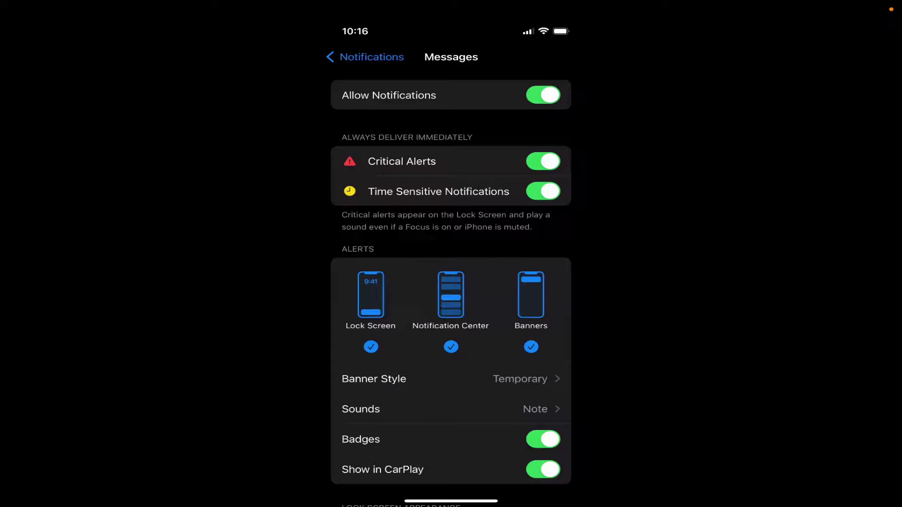
{"action": "scroll", "coordinate": [451, 282], "scroll_direction": "down", "scroll_amount": 1}
{"action": "scroll", "coordinate": [451, 282], "scroll_direction": "down", "scroll_amount": 3}
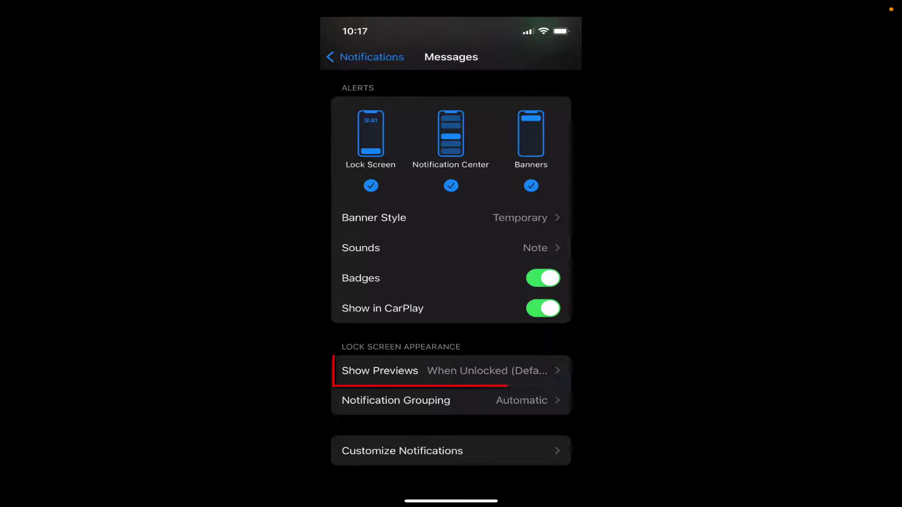
Step: In Messages' Show Previews, try When Unlocked and Always, then settle on Never
{"action": "left_click", "coordinate": [451, 370]}
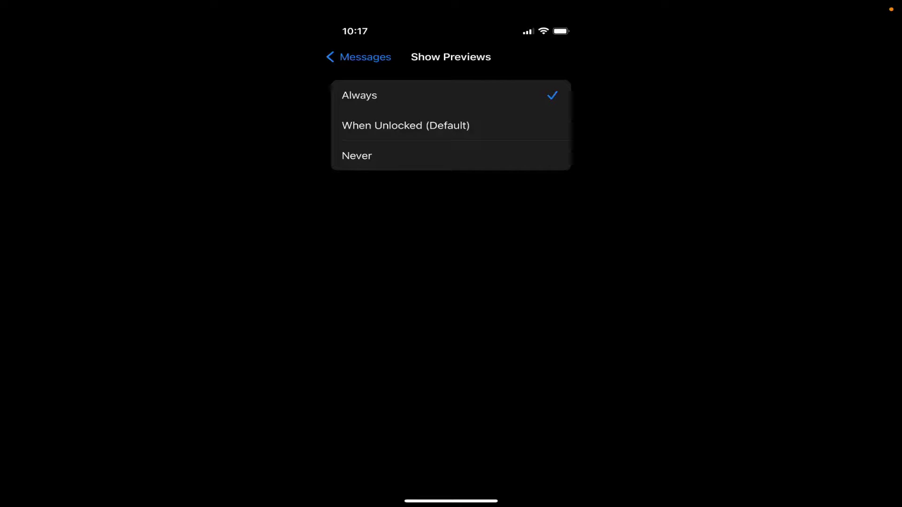
{"action": "left_click", "coordinate": [451, 155]}
{"action": "left_click", "coordinate": [452, 126]}
{"action": "left_click", "coordinate": [451, 96]}
{"action": "left_click", "coordinate": [451, 125]}
{"action": "left_click", "coordinate": [451, 155]}
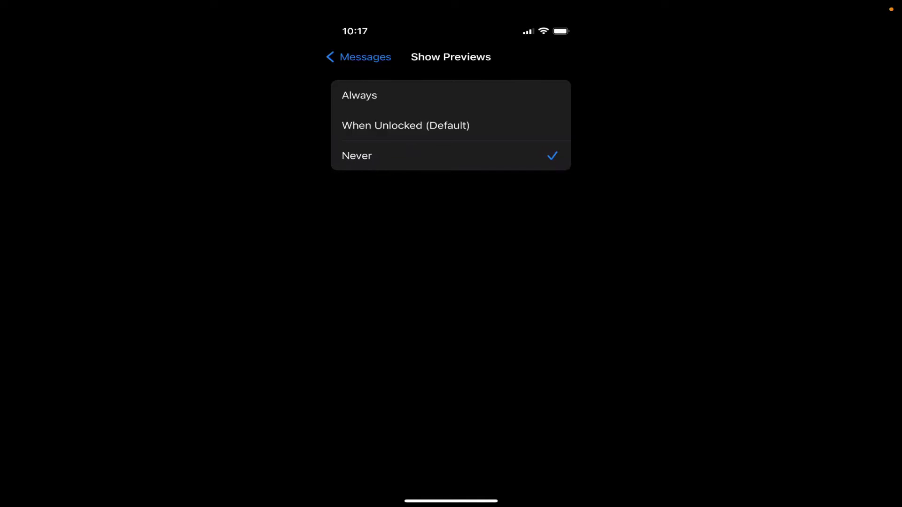